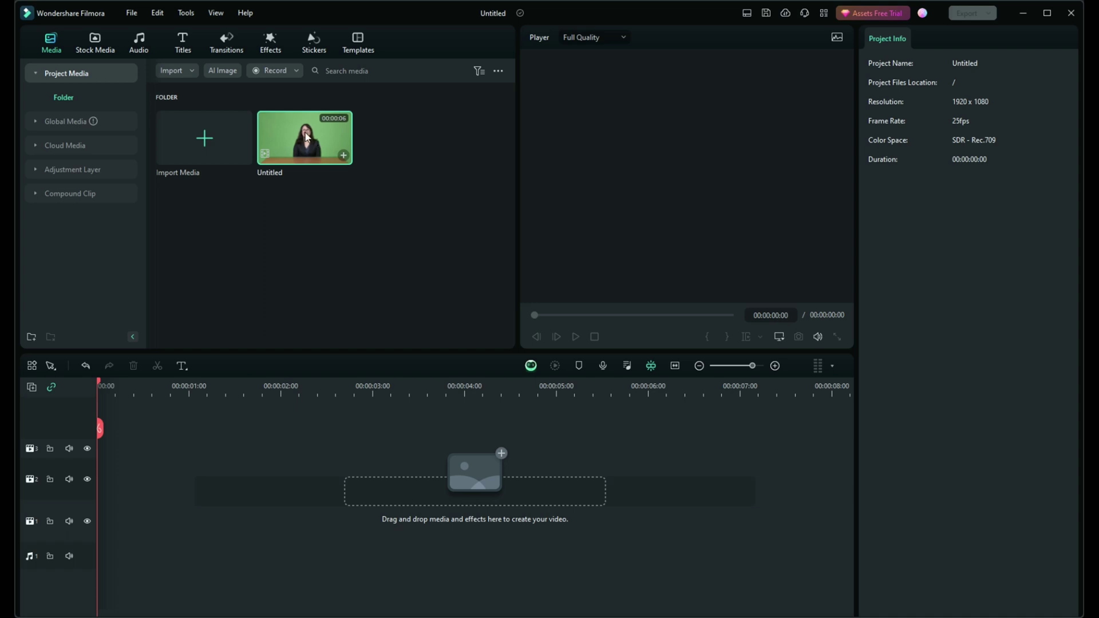
Step: Place the green-screen presenter clip from Project Media onto the timeline
left_click_drag(307, 138, 100, 490)
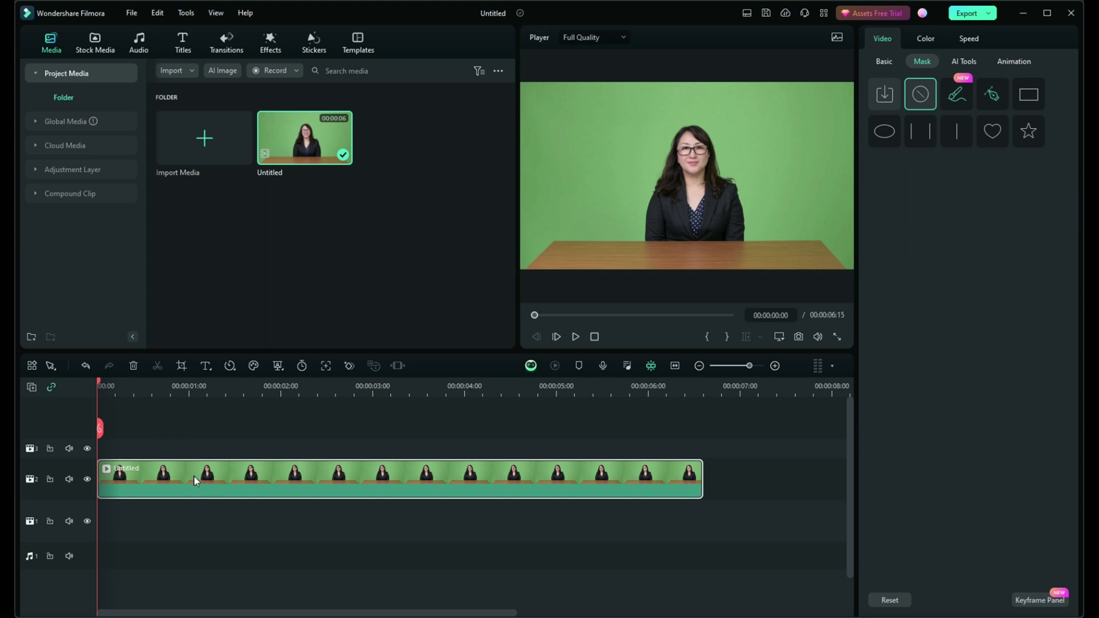
Step: Duplicate the clip onto the track above, return the playhead to 00:00:00:00 and zoom in
key("ctrl+c")
key("ctrl+v")
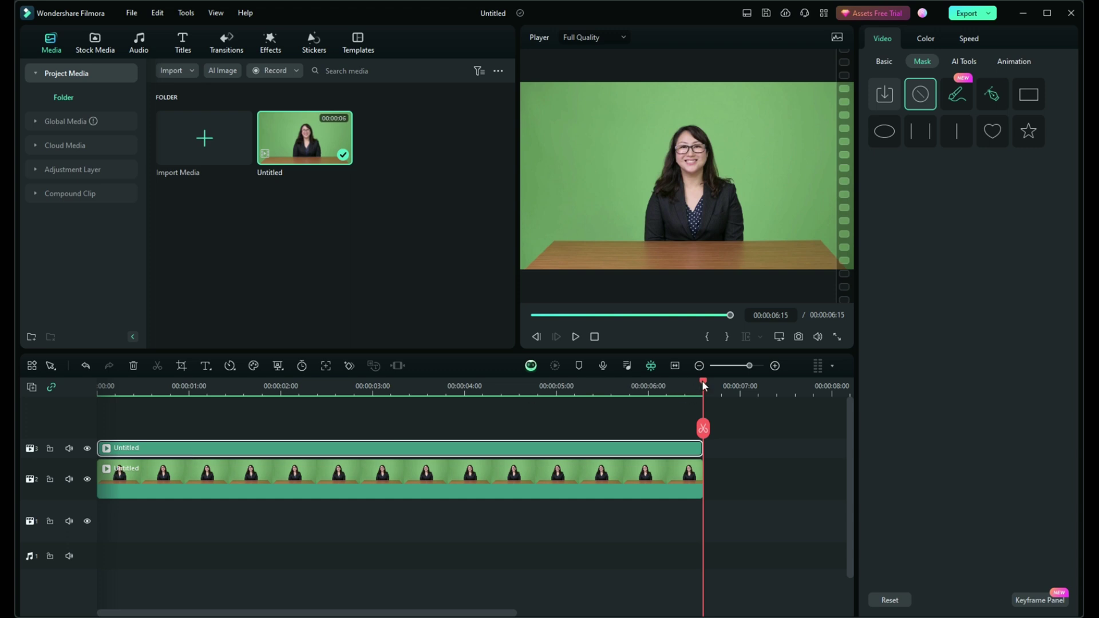
left_click_drag(702, 381, 84, 477)
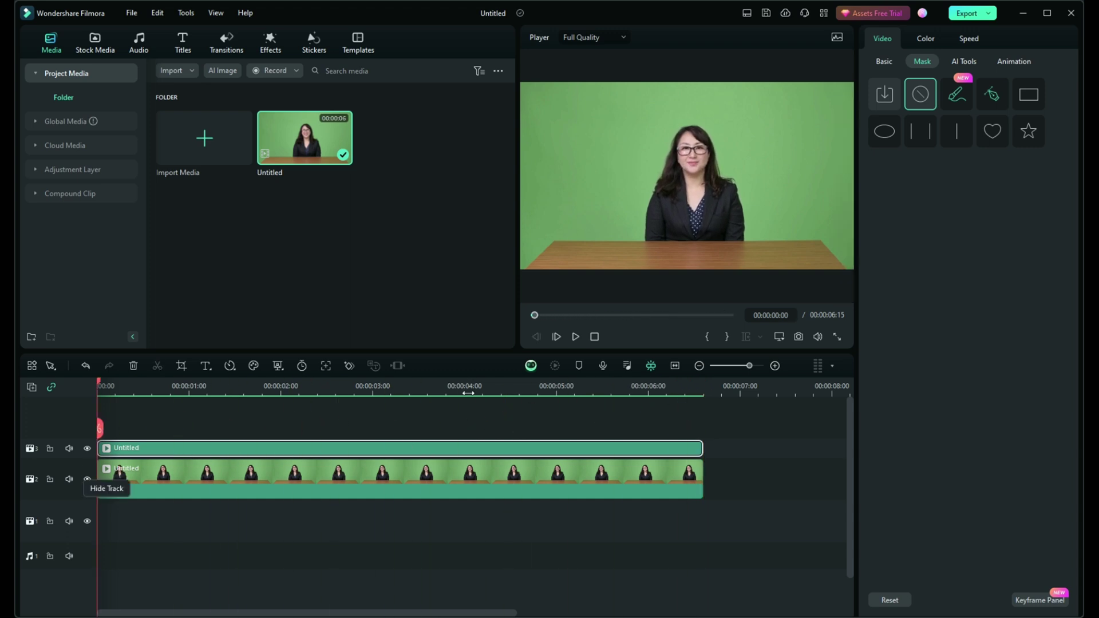
key("shift+z")
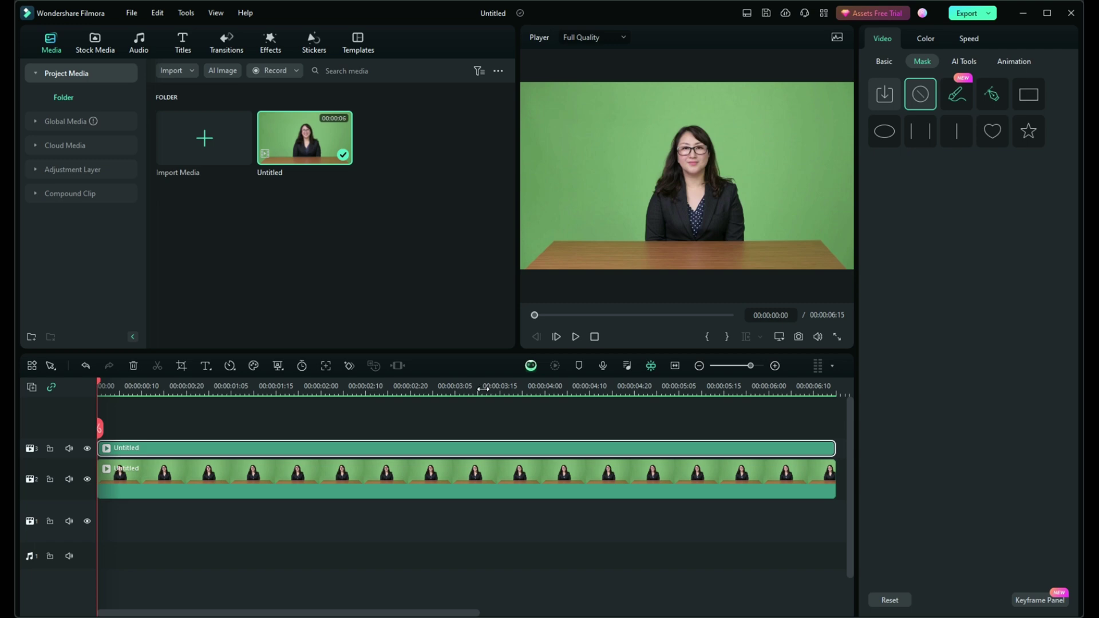
Step: Add a Circle mask to the top clip, moved up and shrunk to about 30% over the face
left_click(880, 63)
left_click(915, 61)
left_click(881, 132)
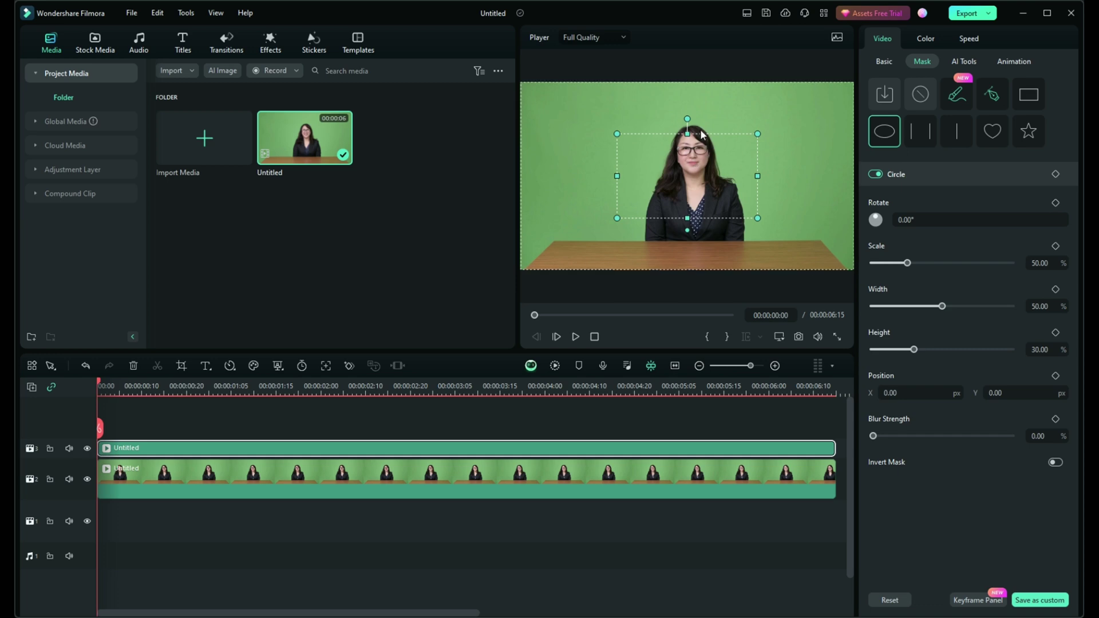
left_click_drag(689, 166, 699, 139)
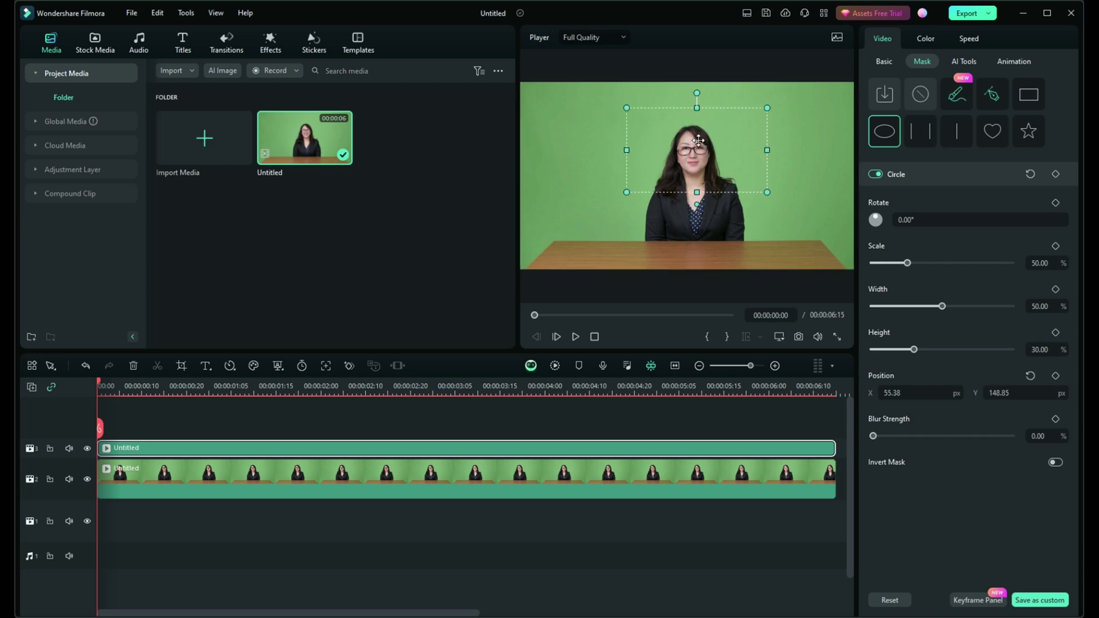
left_click_drag(768, 109, 750, 126)
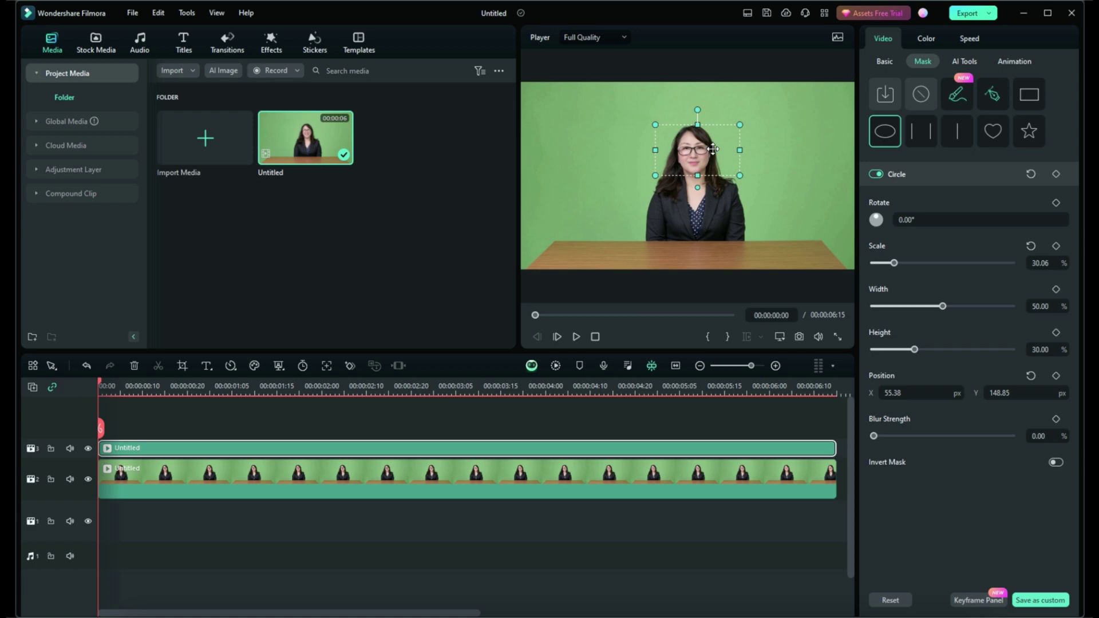
Step: Search the effects for 'blur' and drop Square Blur onto the masked top clip
left_click(269, 47)
left_click(218, 71)
type("blur")
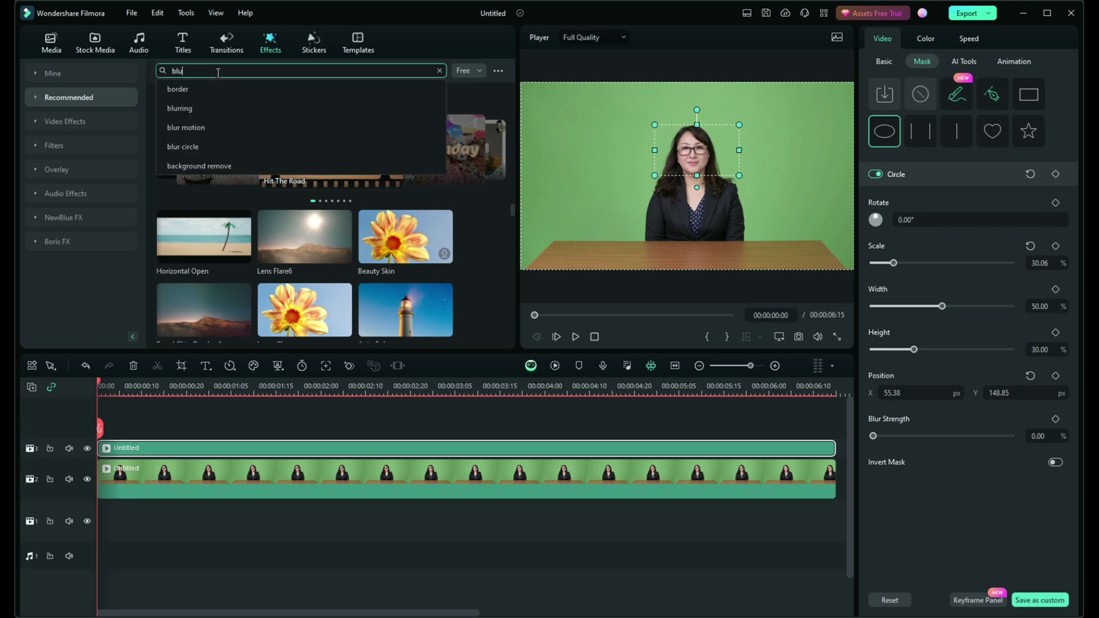
key("Return")
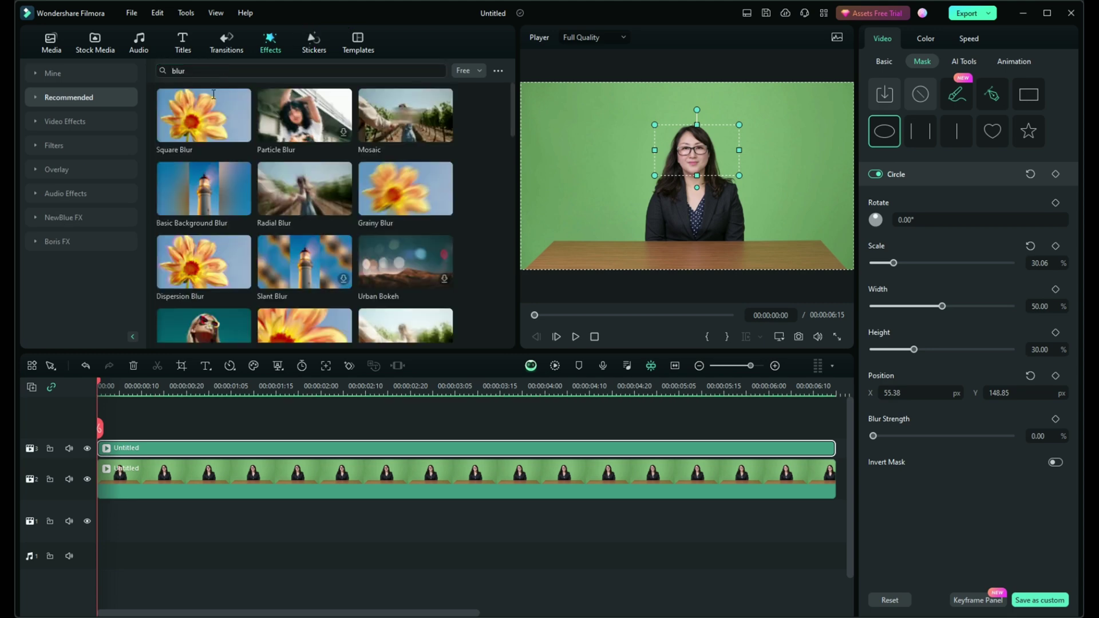
left_click(202, 129)
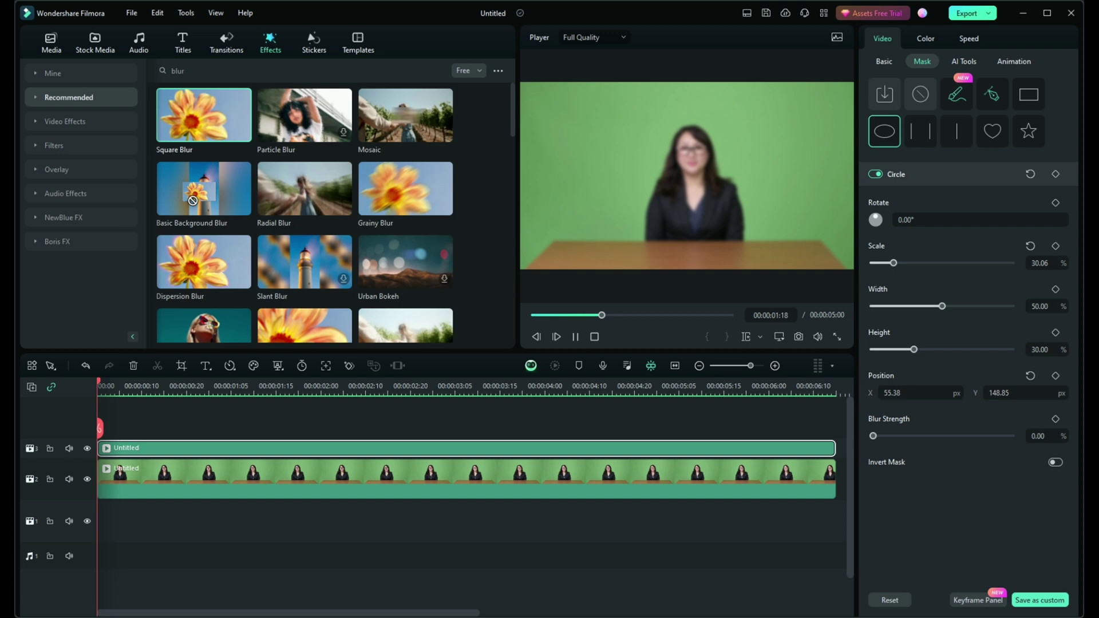
mouse_move(203, 130)
left_mouse_down()
mouse_move(191, 416)
mouse_move(177, 449)
left_mouse_up()
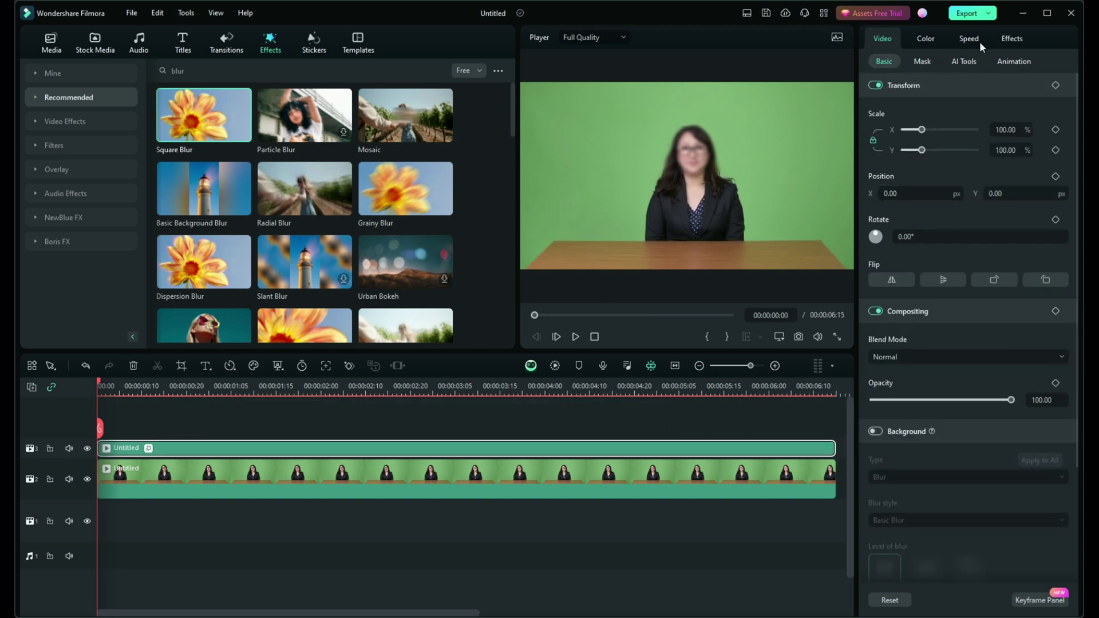
Step: In the top clip's effect settings, set Square Blur size to 3 and opacity to 88%
left_click(1012, 38)
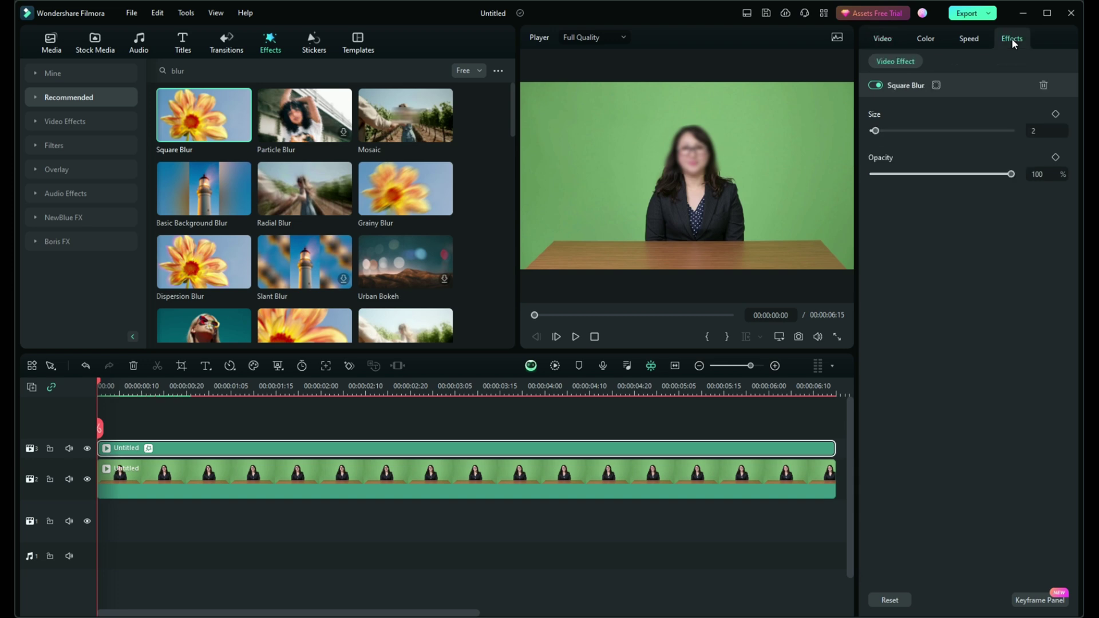
left_click(698, 153)
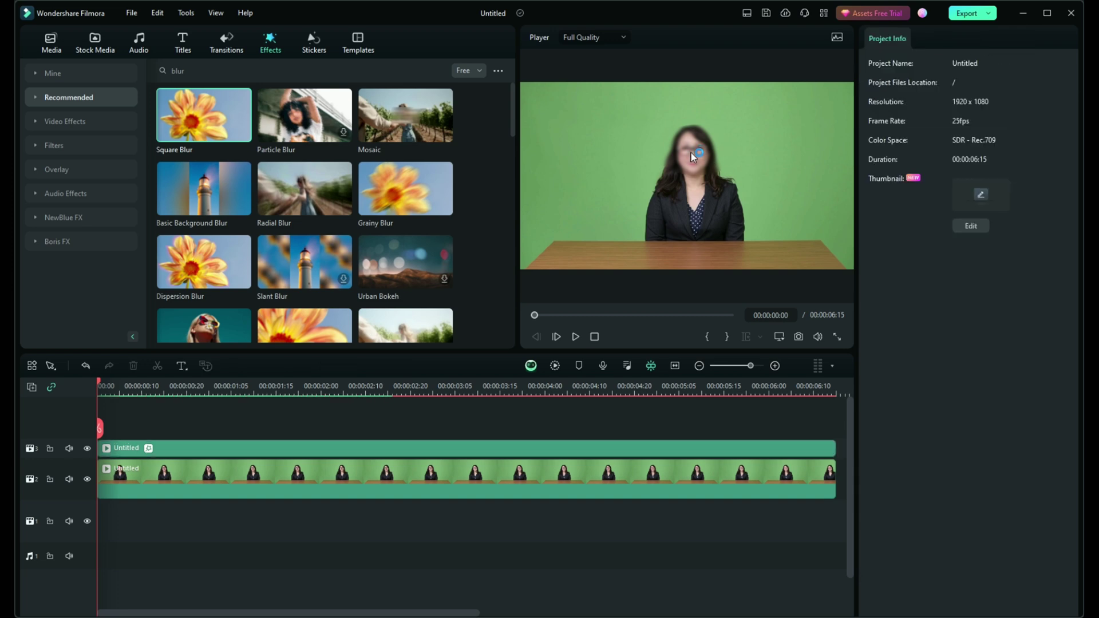
left_click(698, 153)
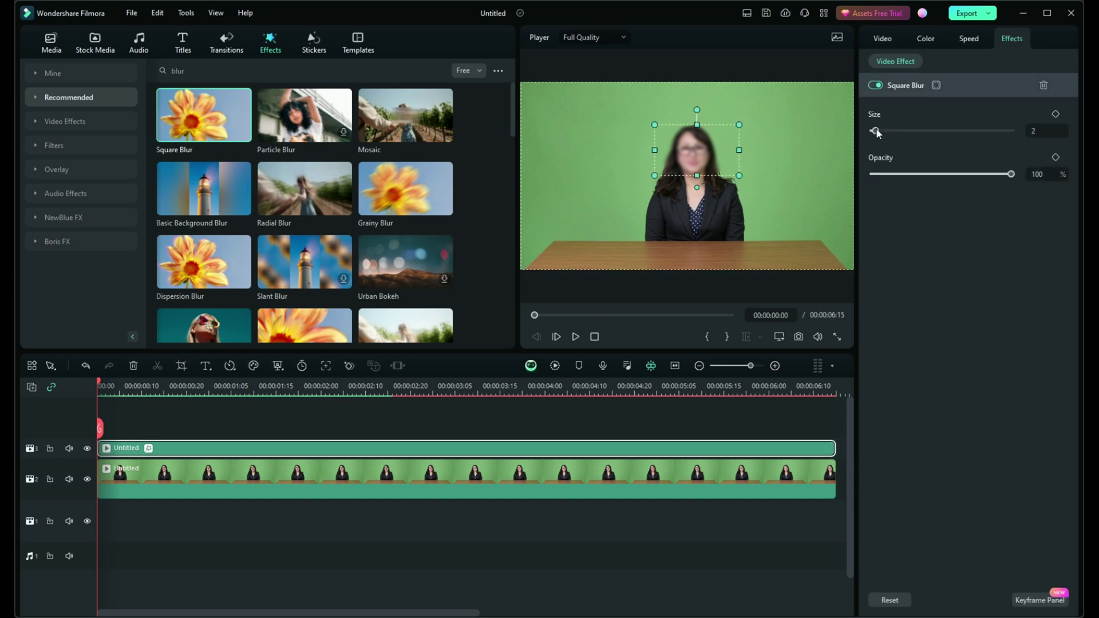
left_click_drag(876, 129, 884, 130)
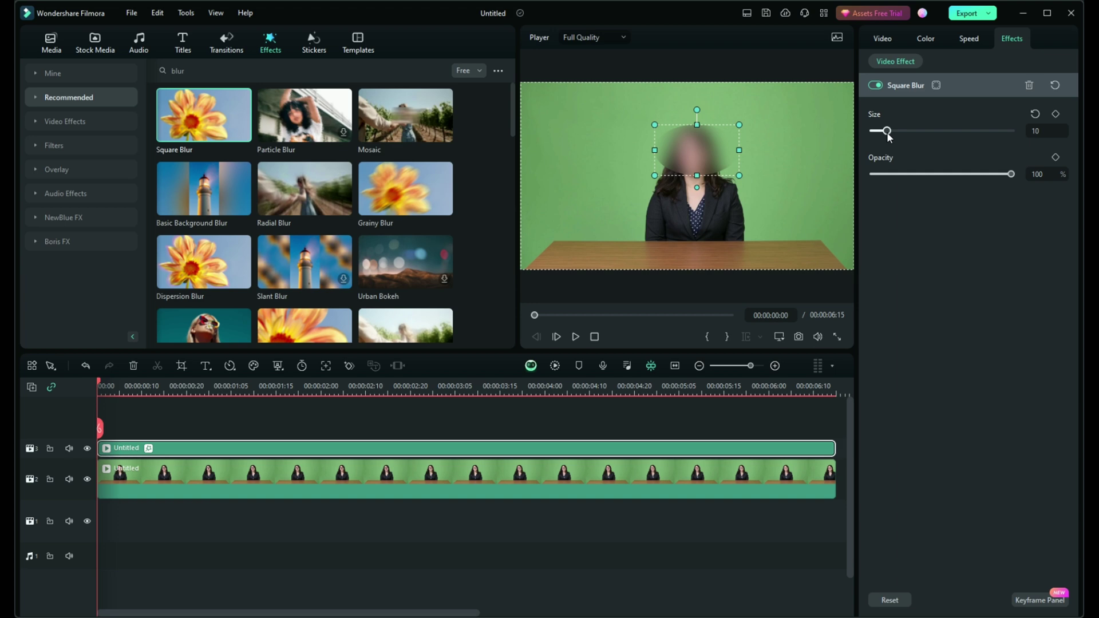
left_click_drag(883, 130, 877, 131)
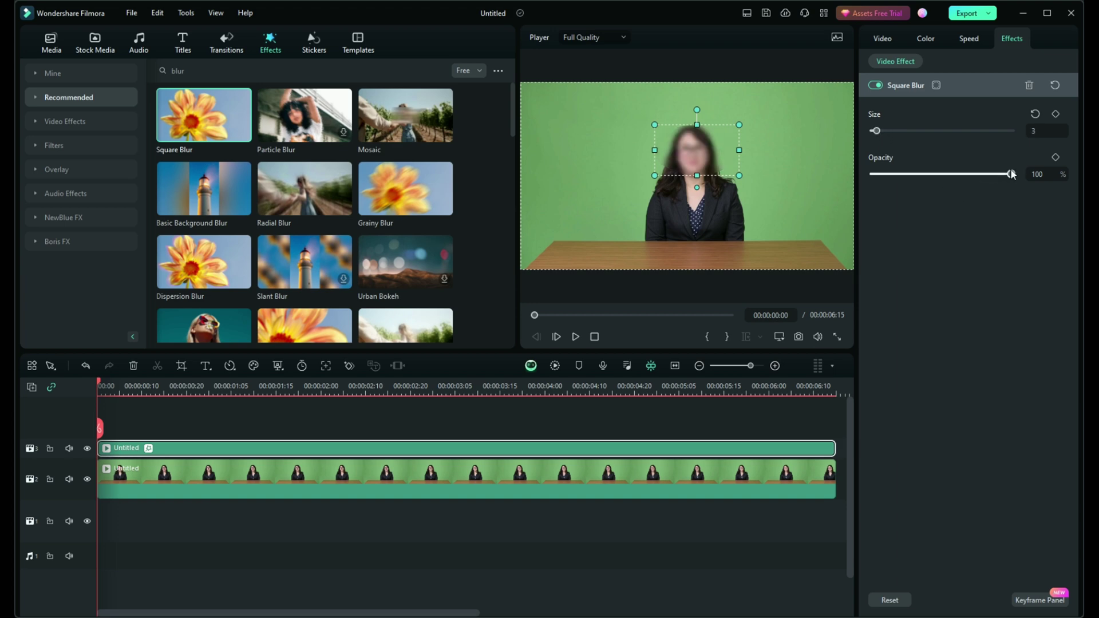
left_click_drag(1010, 175, 995, 178)
left_click(577, 336)
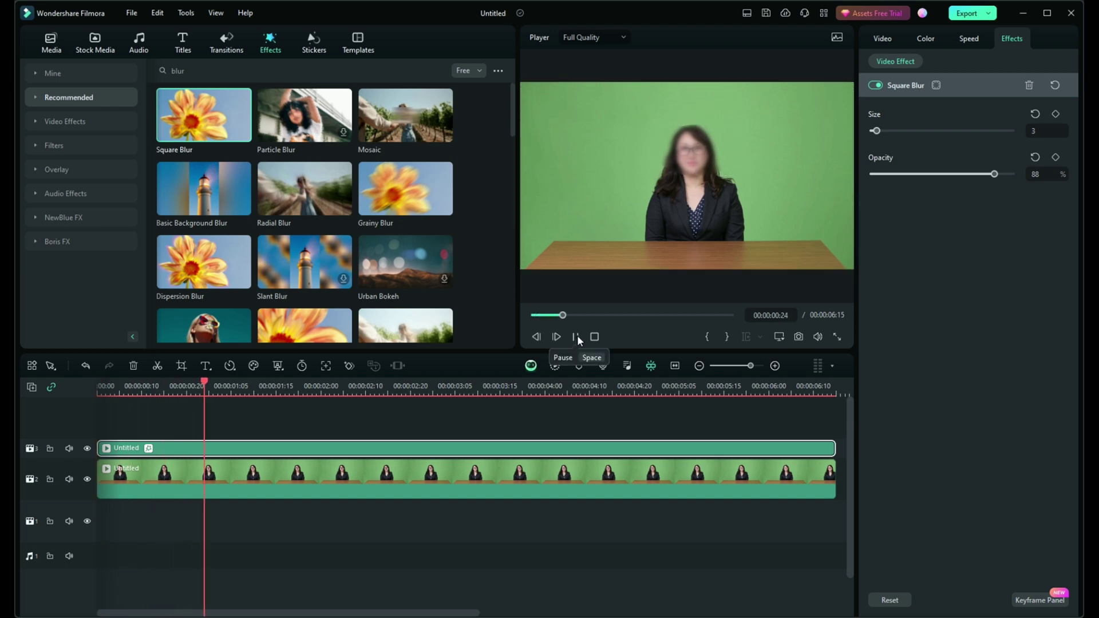